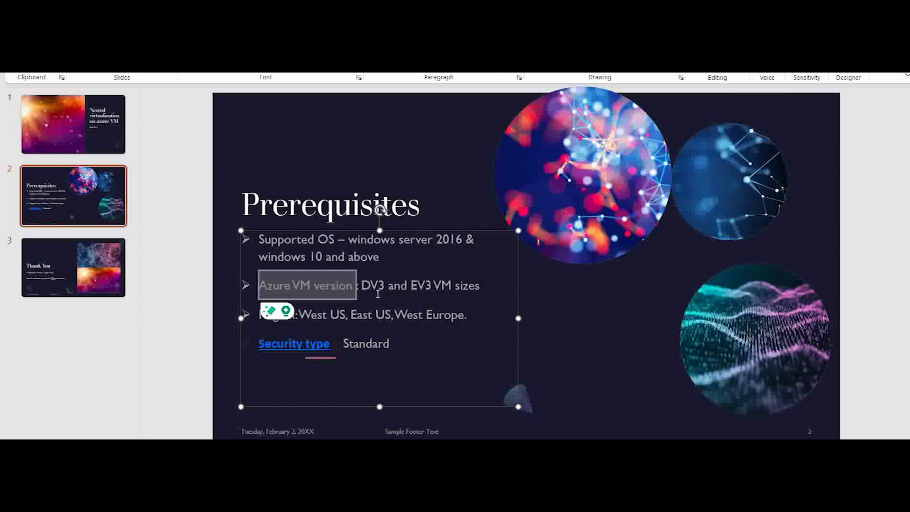
- Review the Azure VM version and region requirements on the Prerequisites slide
drag(416, 290, 282, 284)
click(461, 288)
click(481, 290)
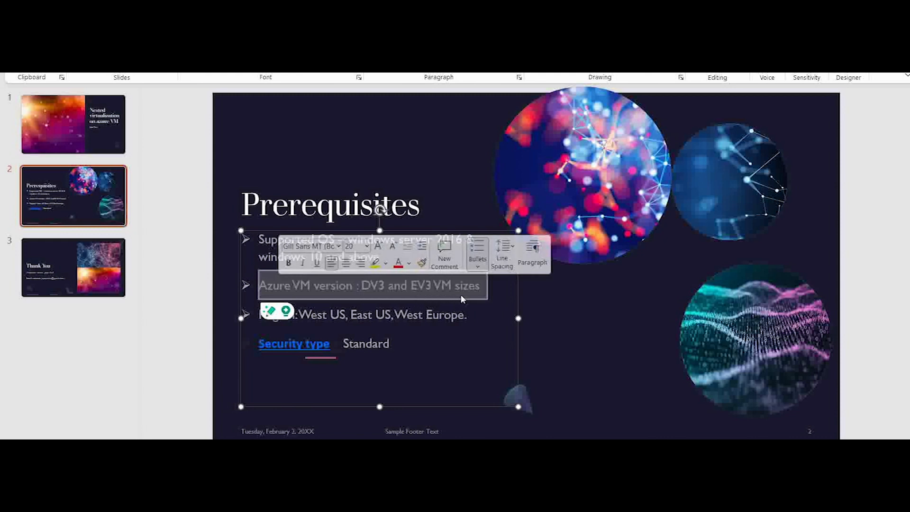
click(486, 307)
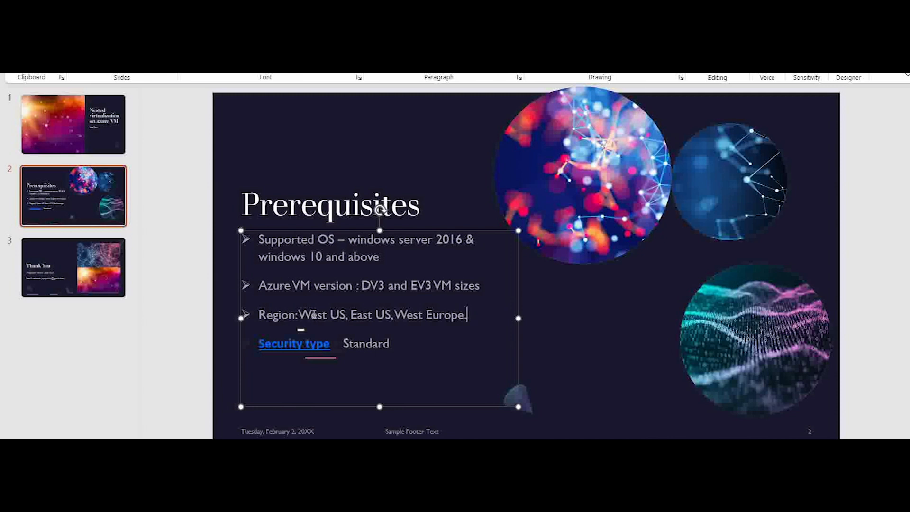
click(466, 330)
drag(466, 315, 286, 312)
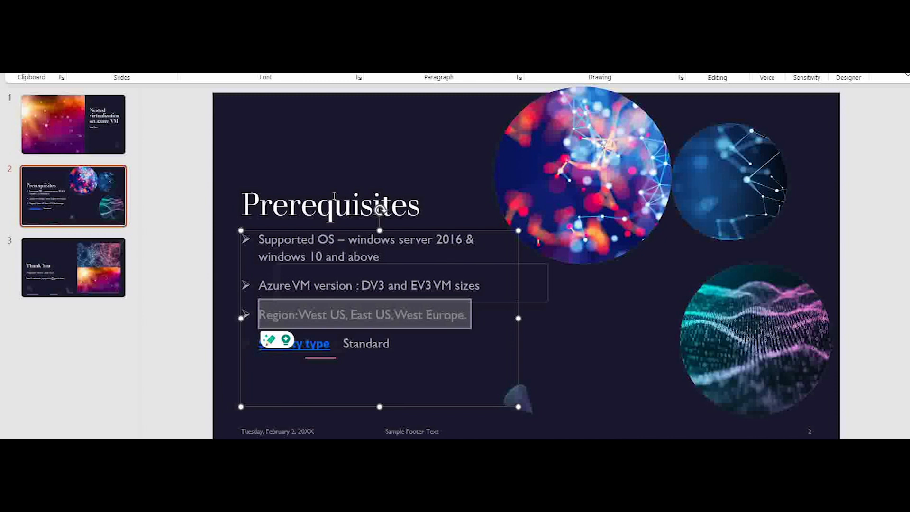
click(467, 343)
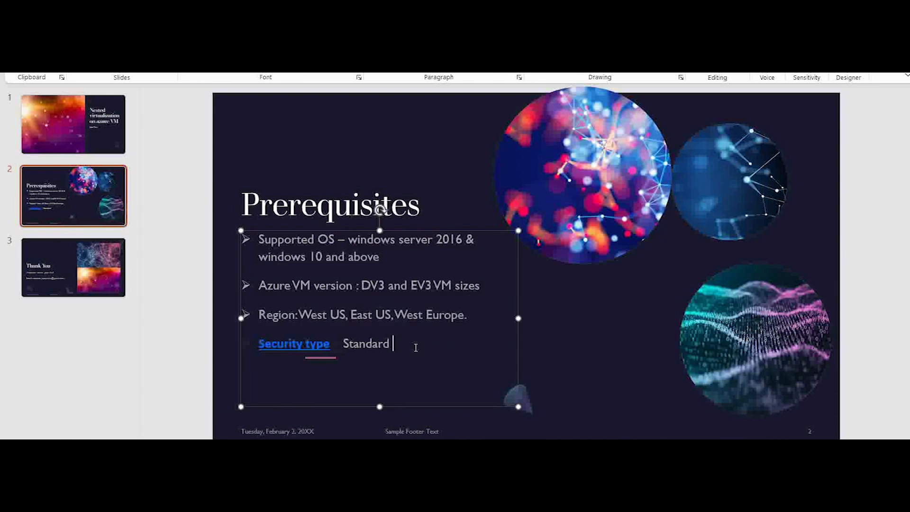
- Switch to the Azure portal and examine the security type of the Veeambackup1 virtual machine
click(593, 500)
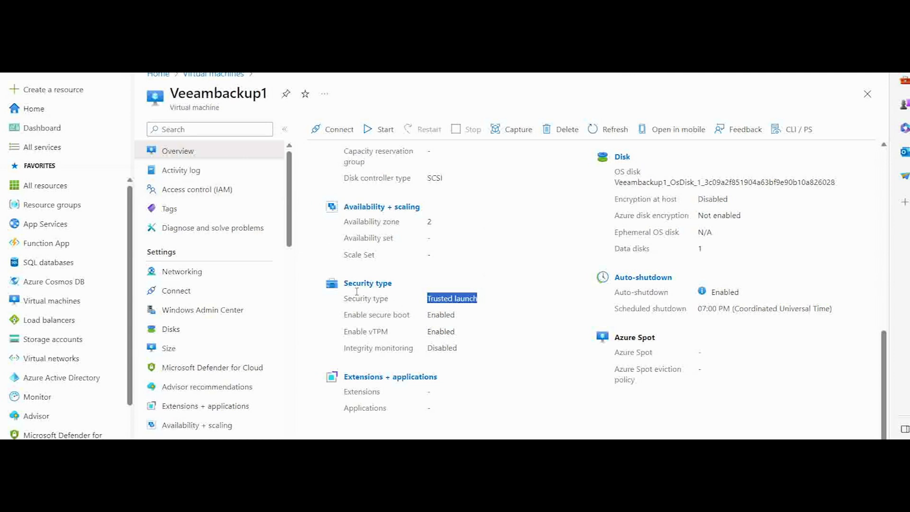
drag(347, 298, 428, 301)
click(486, 307)
- In Server Manager, start a role-based Add Roles and Features installation and try to add Hyper-V with its required management tools
key(alt+Tab)
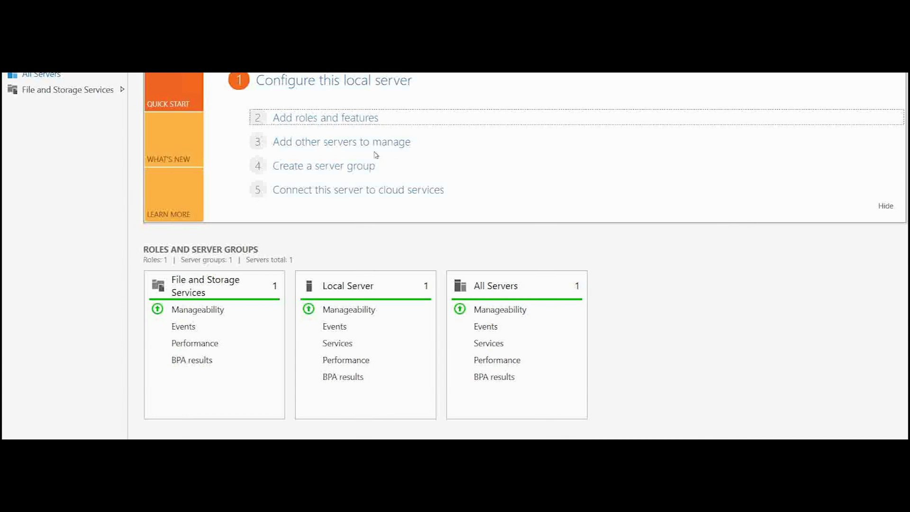
click(348, 120)
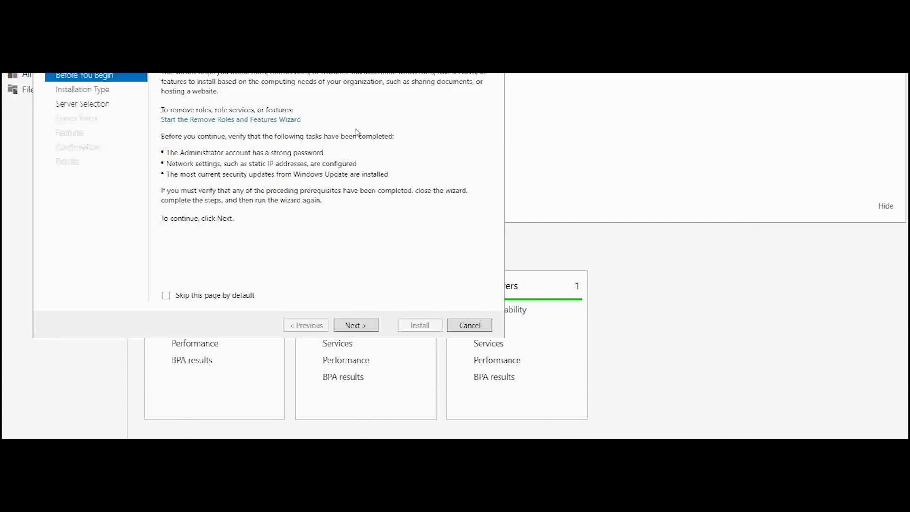
click(362, 325)
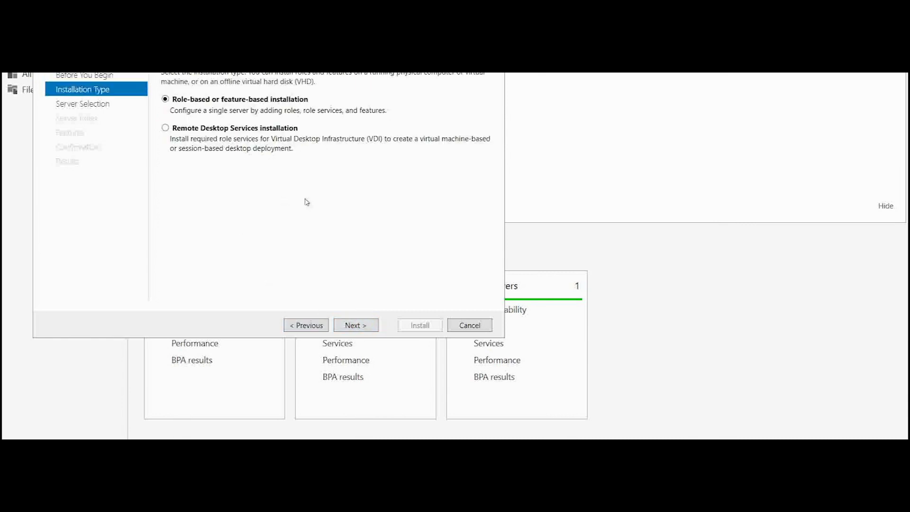
click(363, 326)
click(363, 325)
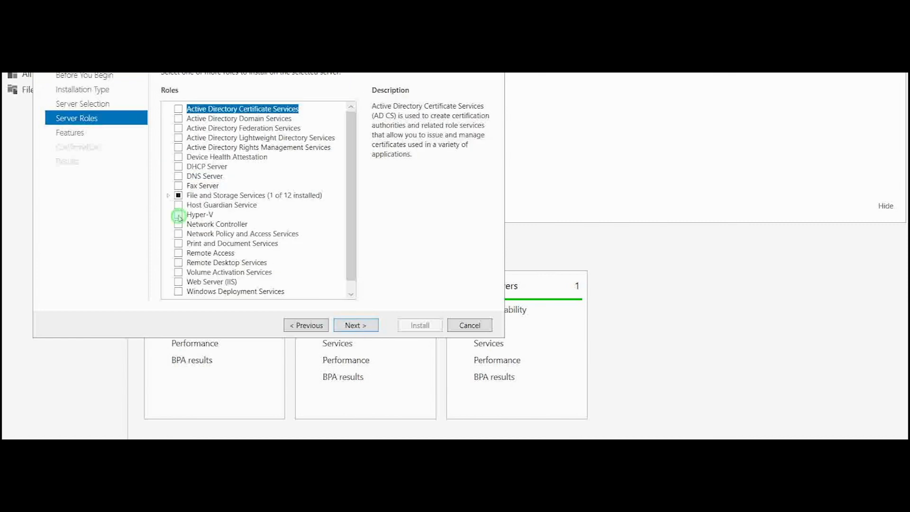
click(178, 214)
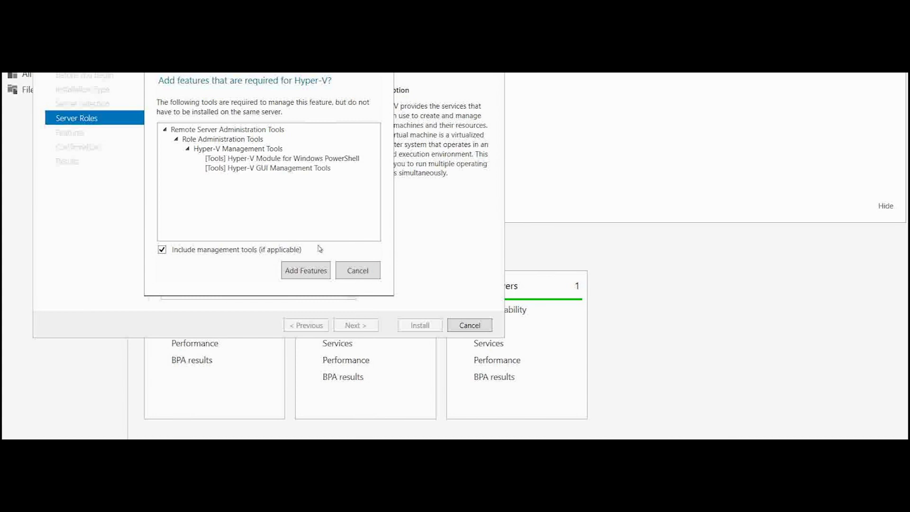
click(316, 273)
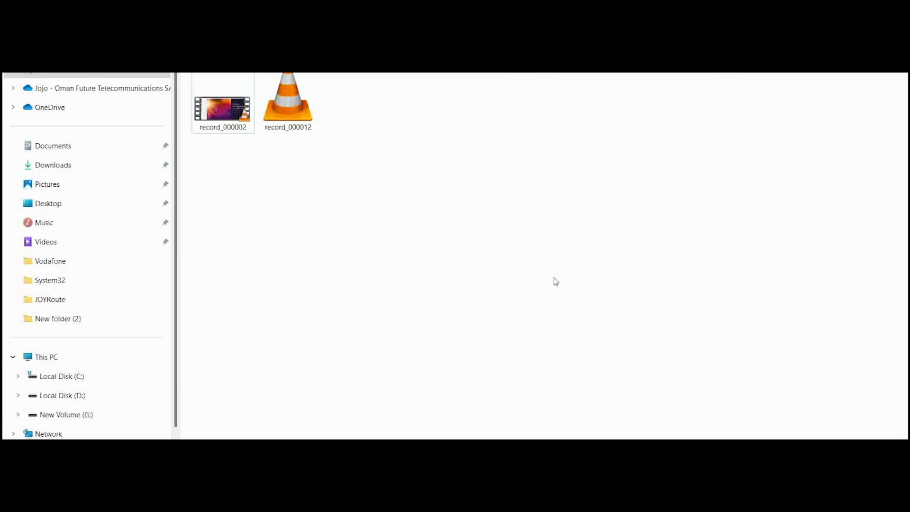
- Switch to the NEstedvM overview in the Azure portal and compare its essentials with the Prerequisites slide in PowerPoint
mouse_move(579, 436)
click(569, 407)
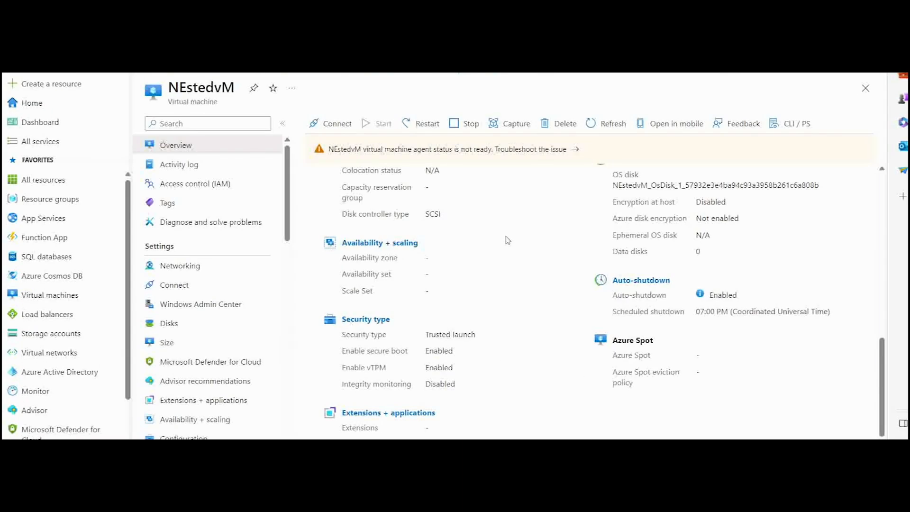
scroll(639, 275, up, 5)
scroll(639, 274, up, 4)
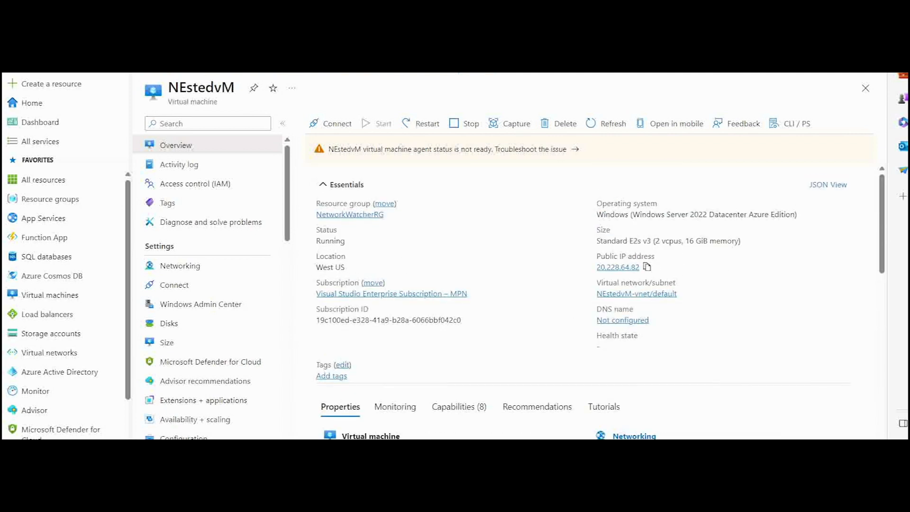
click(629, 444)
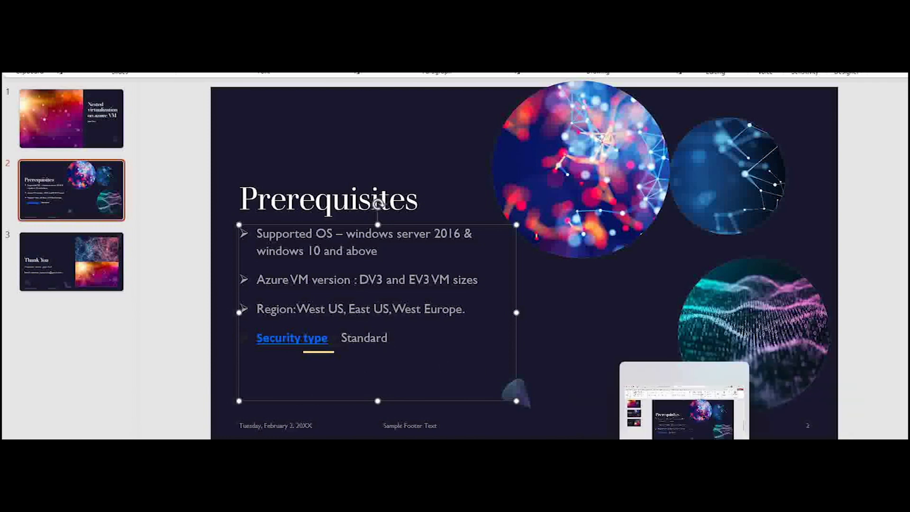
click(710, 445)
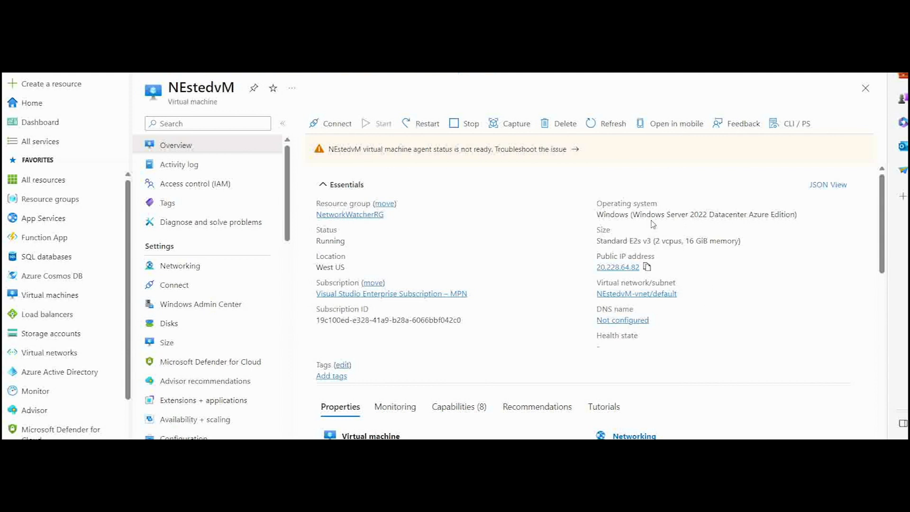
- Check the operating system, size and security type in the NEstedvM virtual machine's overview
drag(648, 214, 706, 214)
scroll(735, 275, down, 3)
scroll(740, 279, down, 5)
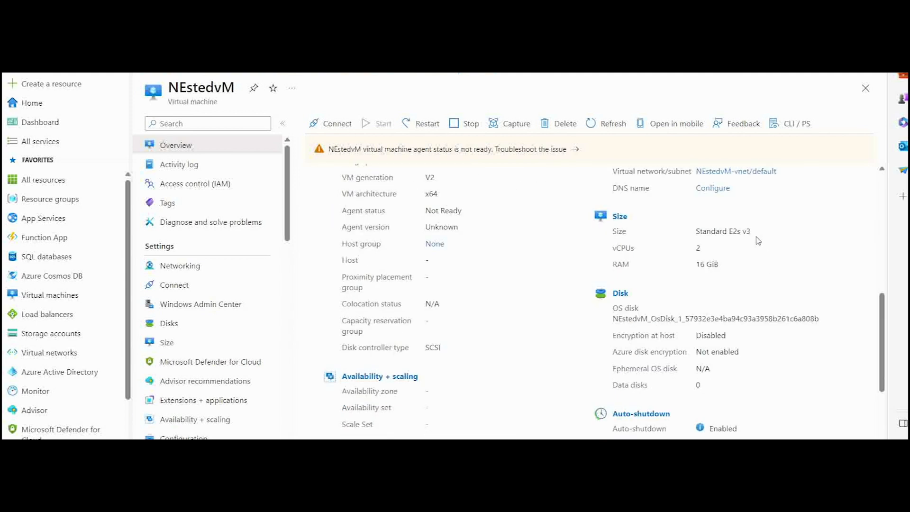
drag(752, 231, 693, 233)
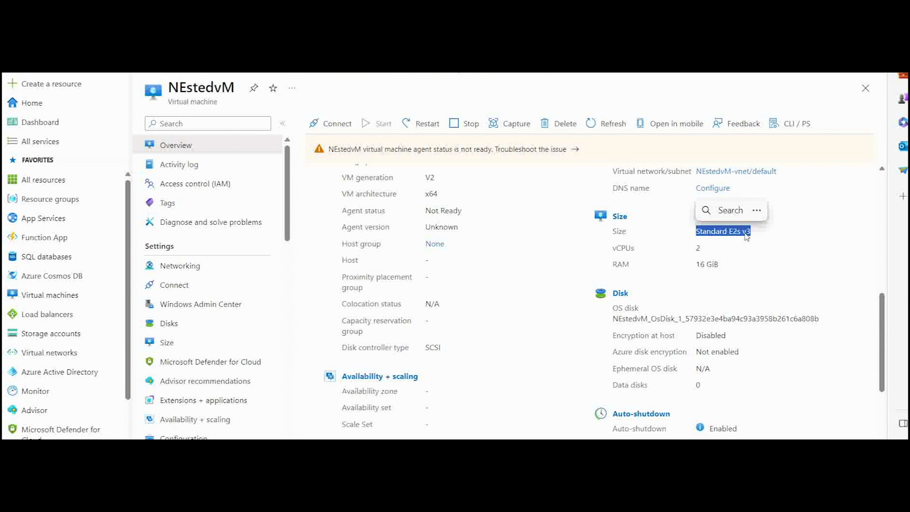
scroll(645, 270, down, 4)
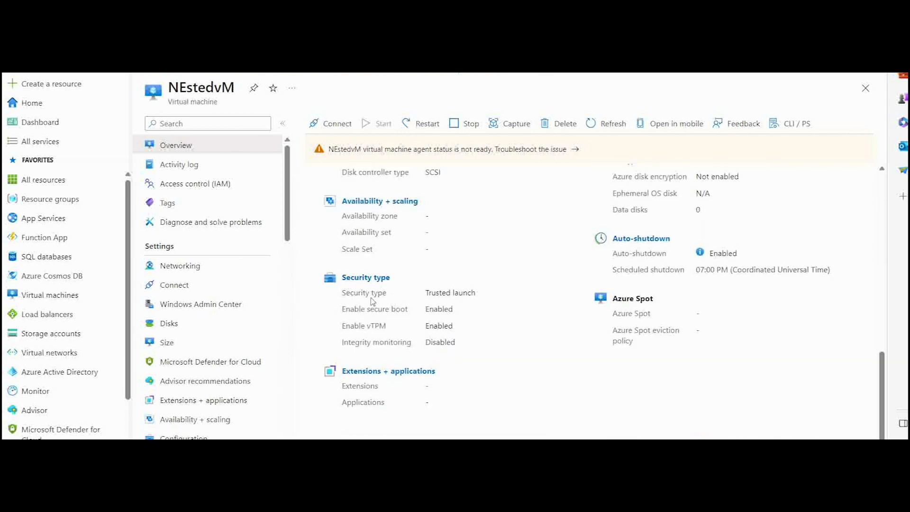
drag(487, 294, 417, 296)
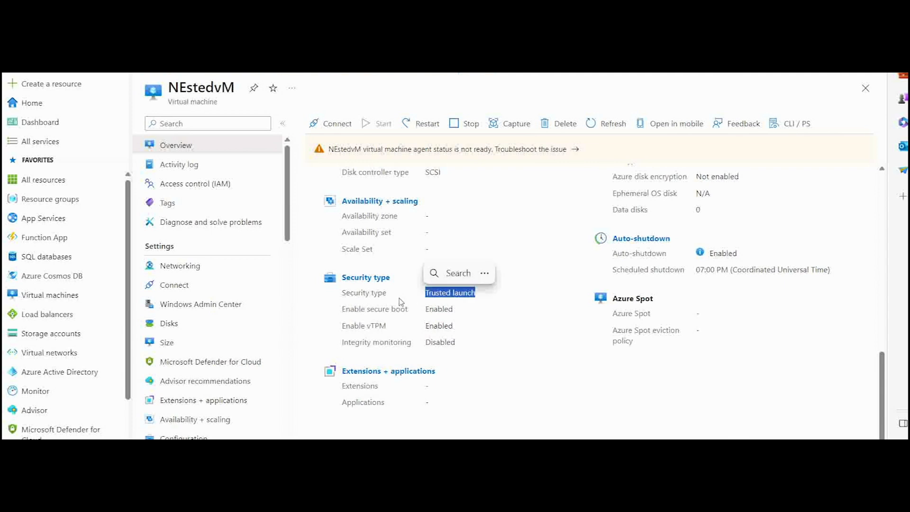
- Switch to PowerPoint and check the required security type on the Prerequisites slide
key(alt+Tab)
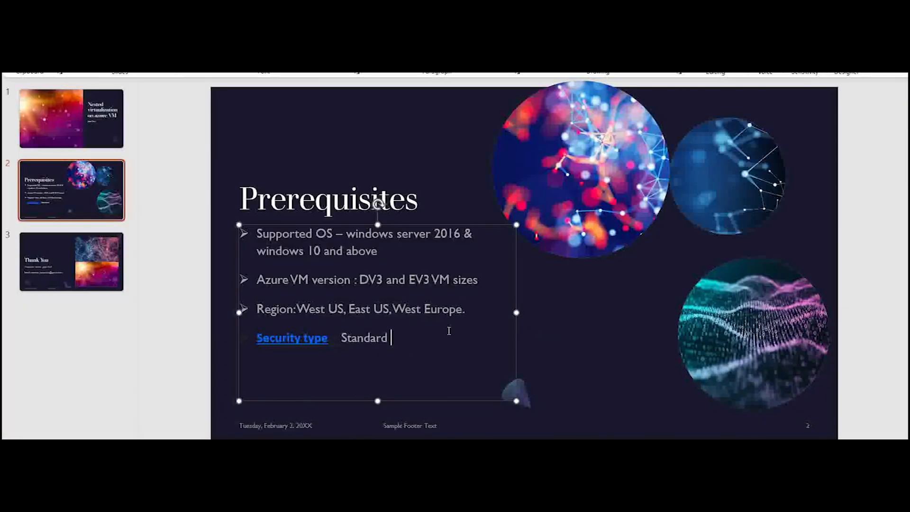
double_click(360, 334)
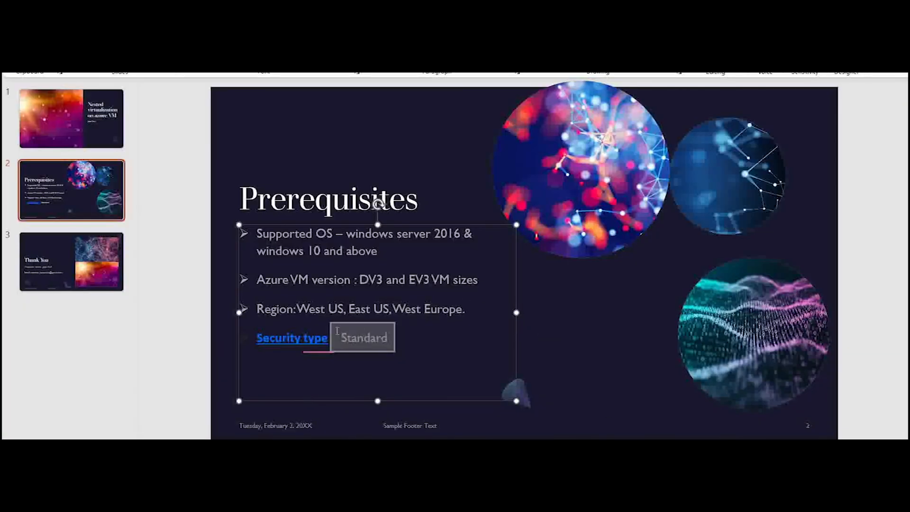
drag(255, 338, 392, 349)
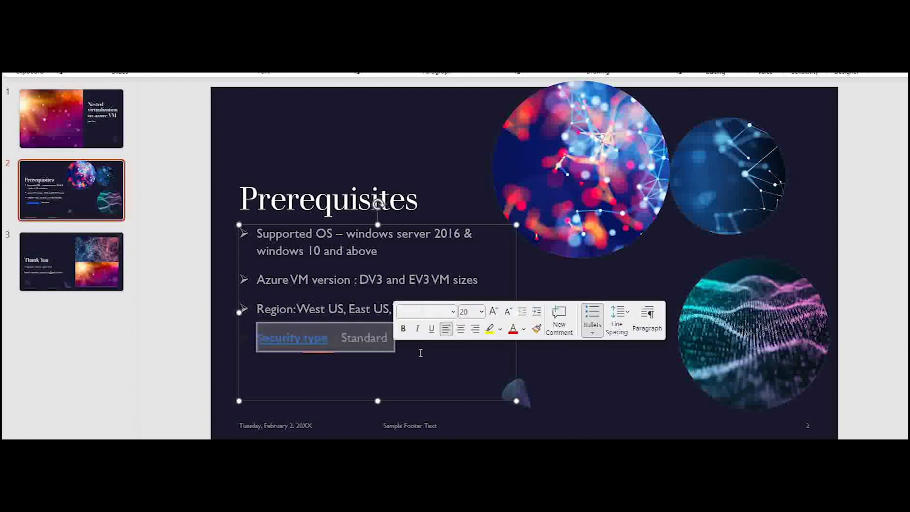
click(467, 367)
- Examine the Hyper-V validation results in Server Manager and compare the slide's required security type with NEstedvM's in the Azure portal
mouse_move(710, 464)
click(762, 413)
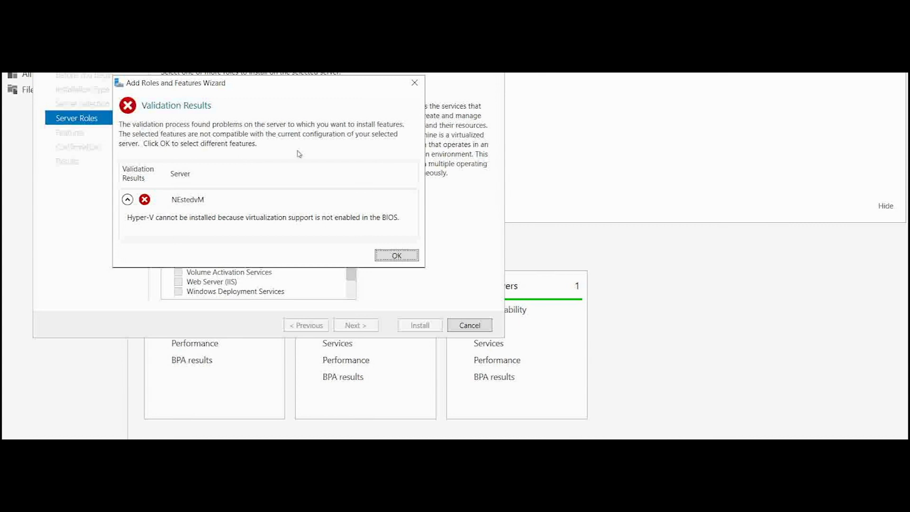
key(alt+Tab)
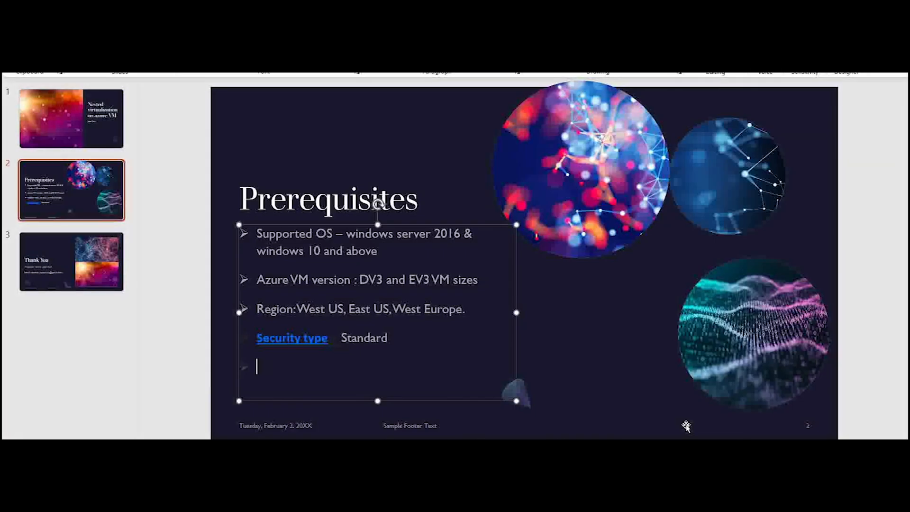
key(alt+Tab)
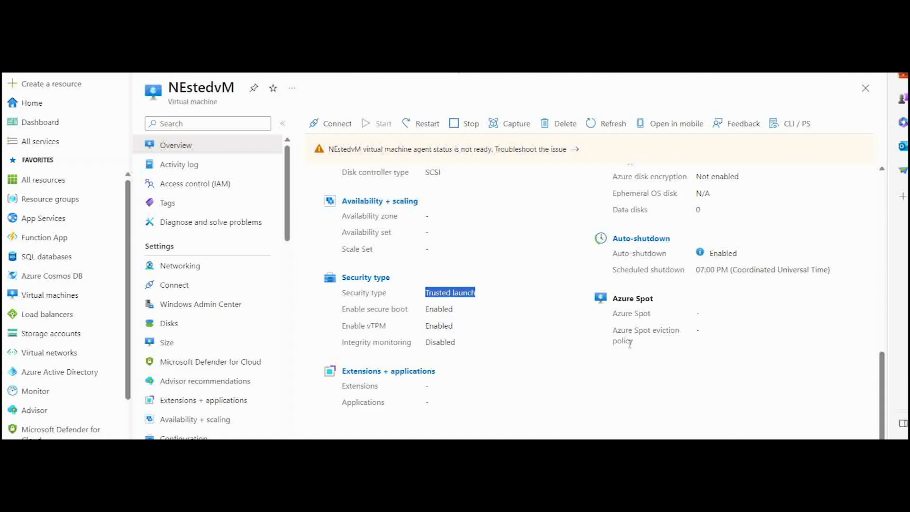
key(alt+Tab)
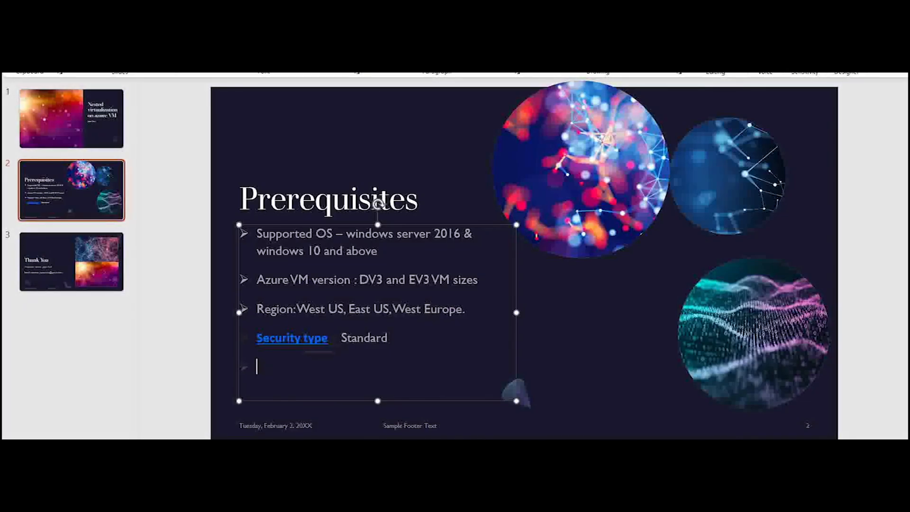
- Switch to the Azure portal and start creating a new Azure virtual machine from the Virtual machines service
key(alt+Tab)
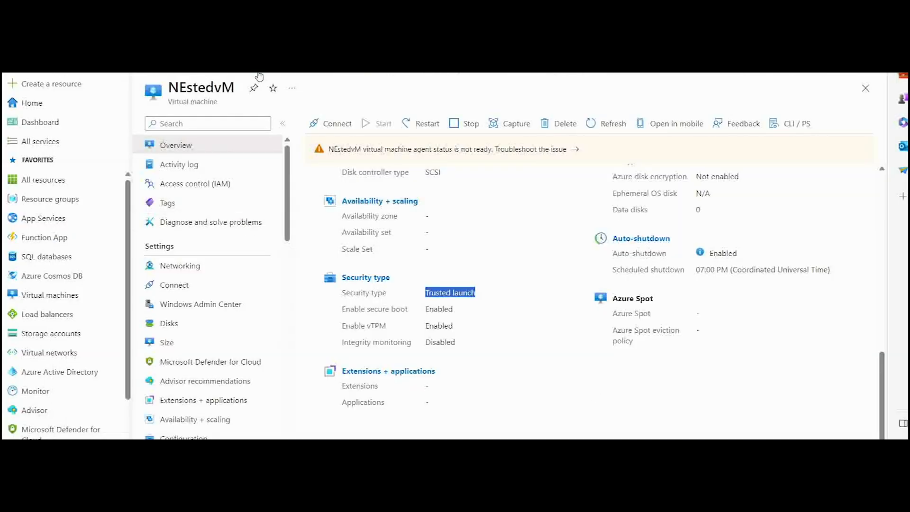
click(165, 75)
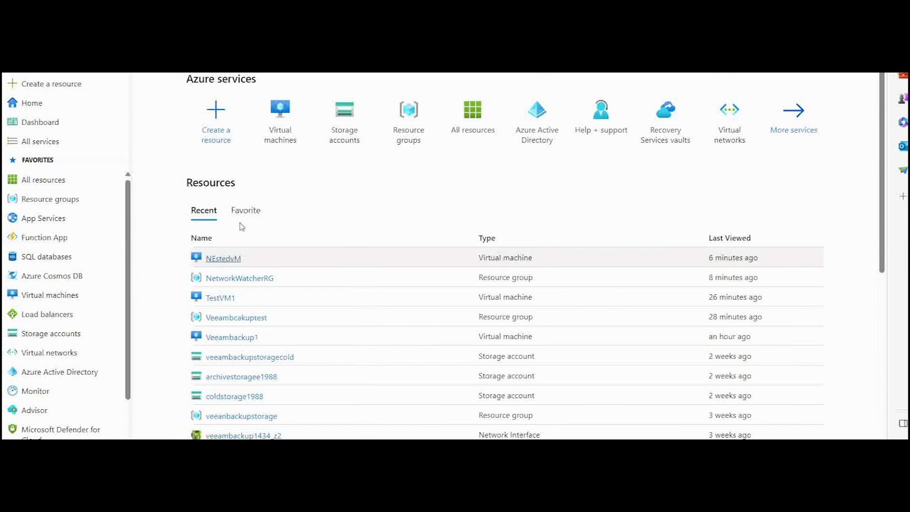
click(280, 124)
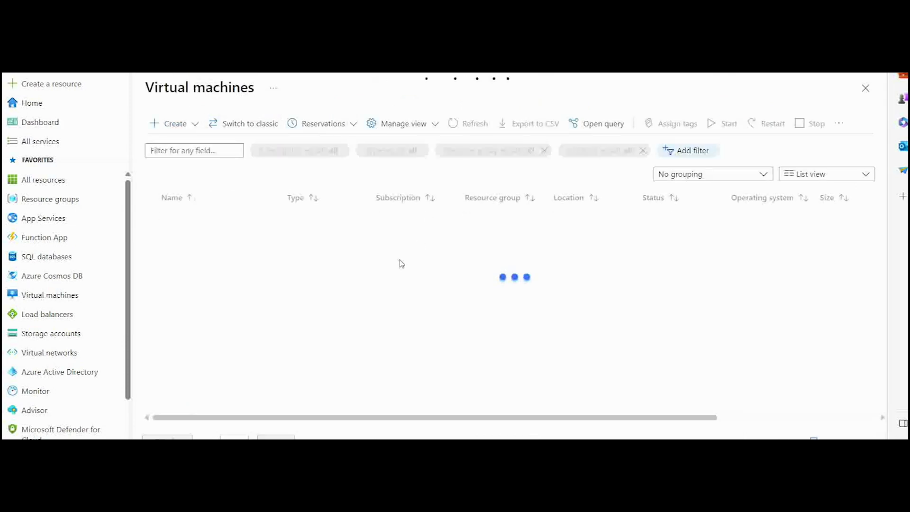
click(175, 127)
click(218, 154)
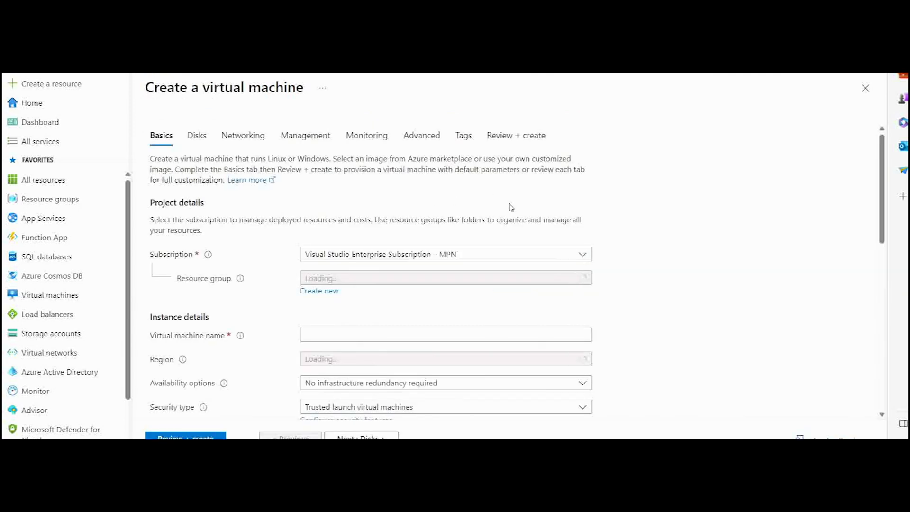
- Assign the new virtual machine to the NetworkWatcherRG resource group and name it NestedVM2
click(415, 283)
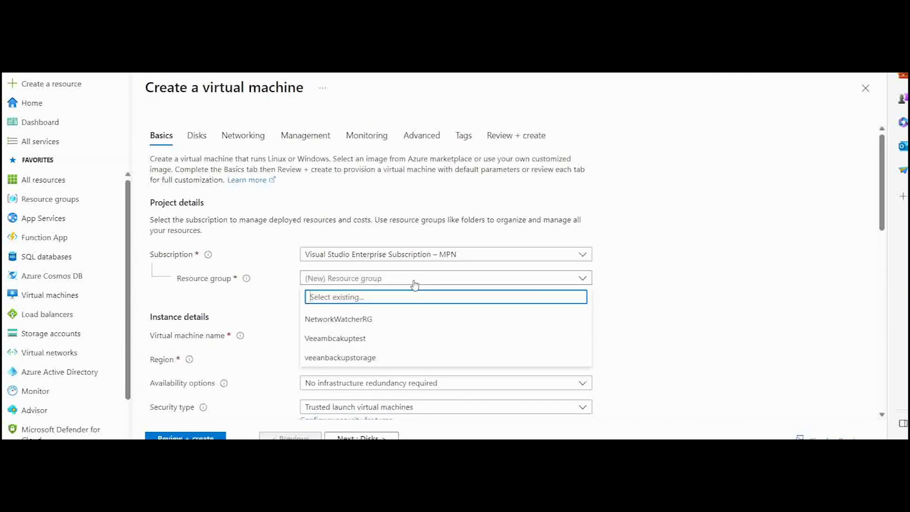
click(374, 322)
scroll(399, 320, down, 1)
click(360, 291)
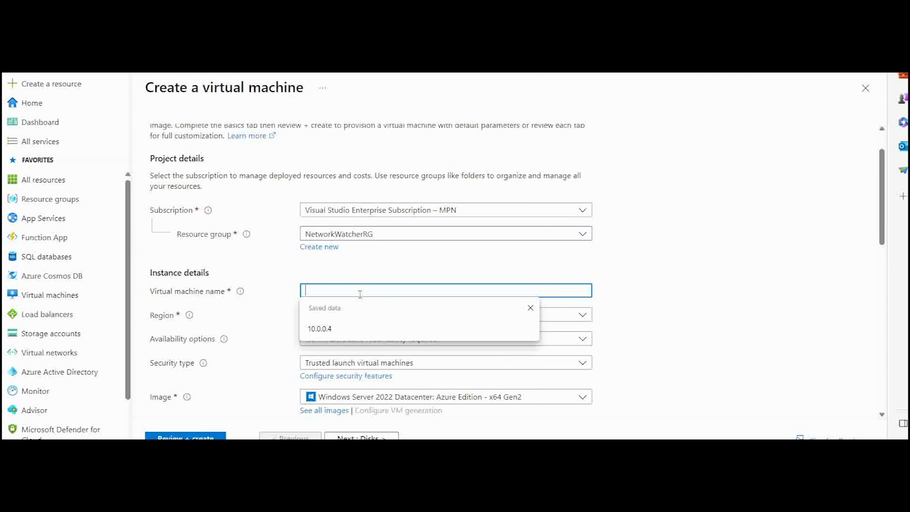
text(n)
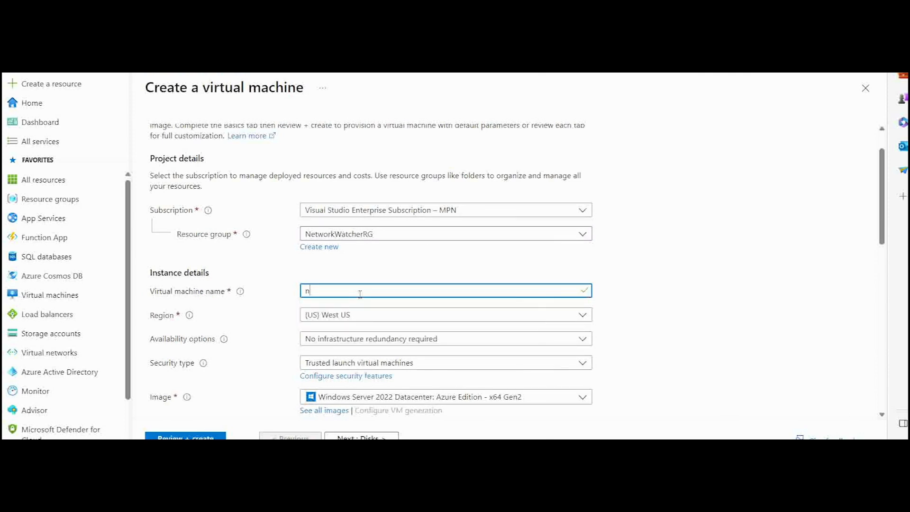
text(estedNested)
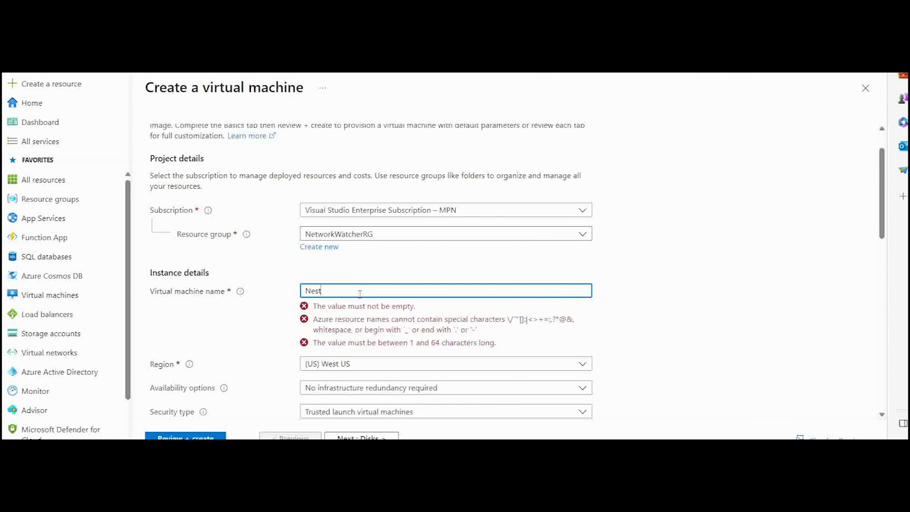
key(BackSpace)
text(VM2)
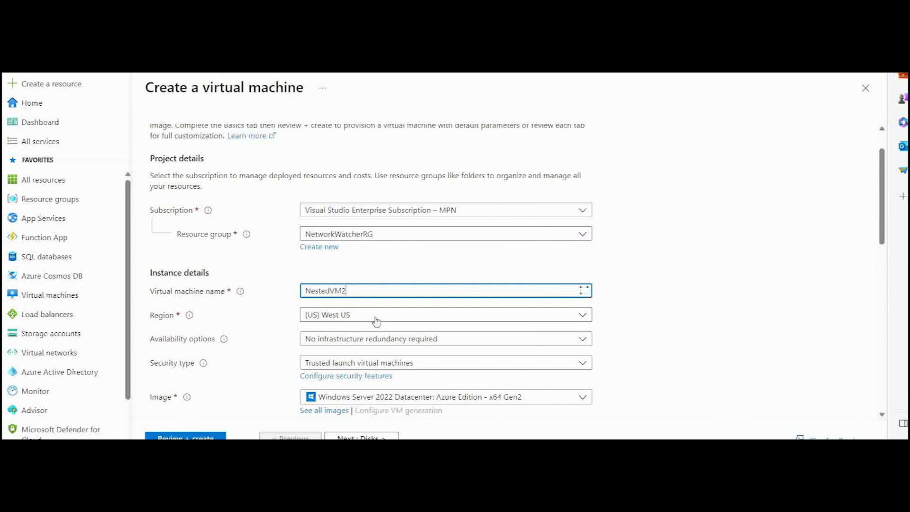
- Set the security type of the new virtual machine to Standard
scroll(419, 331, down, 1)
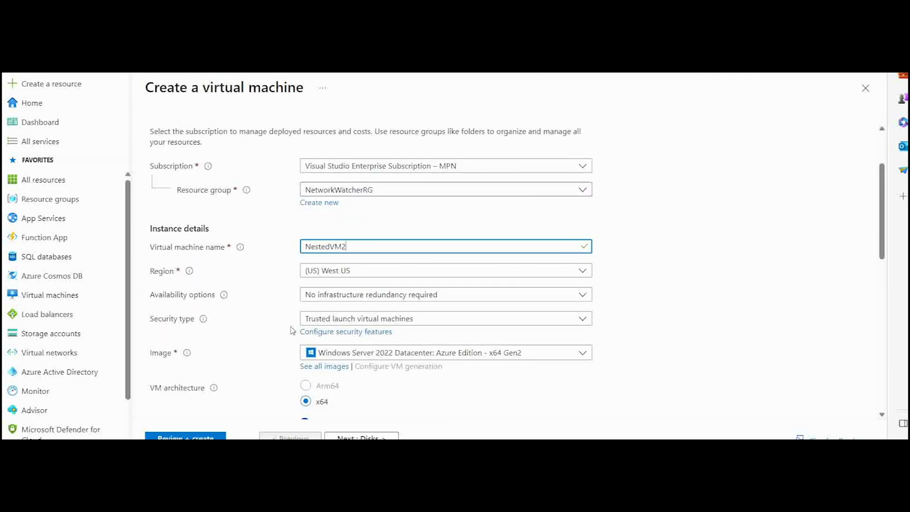
click(352, 319)
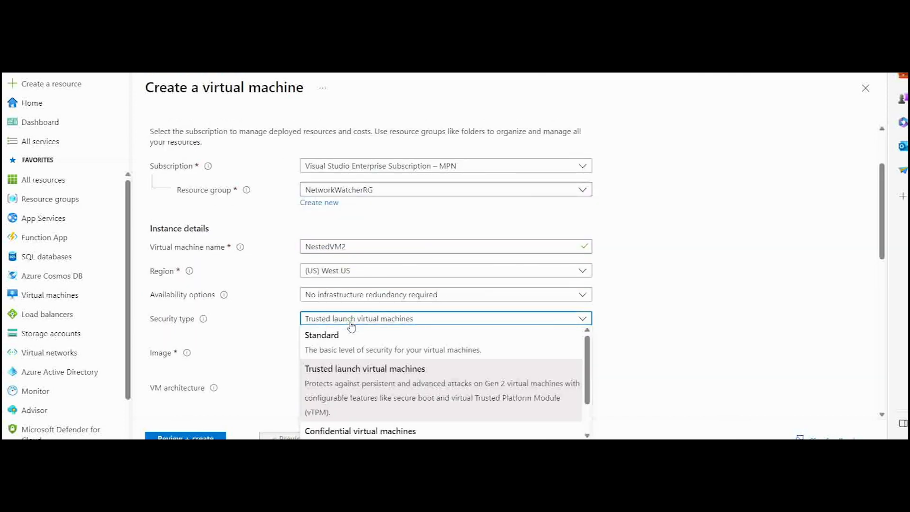
click(349, 340)
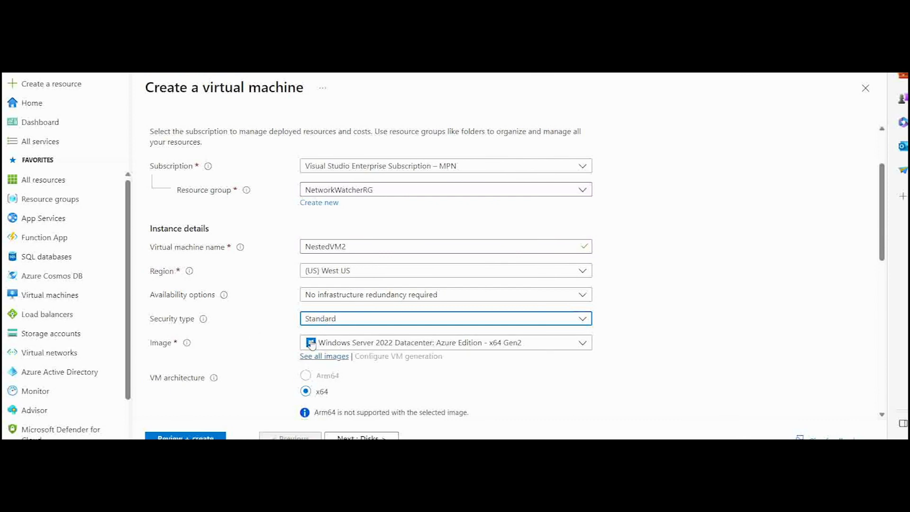
- Set the administrator account's username to Administrator1, then enter and confirm the account password
scroll(313, 346, down, 1)
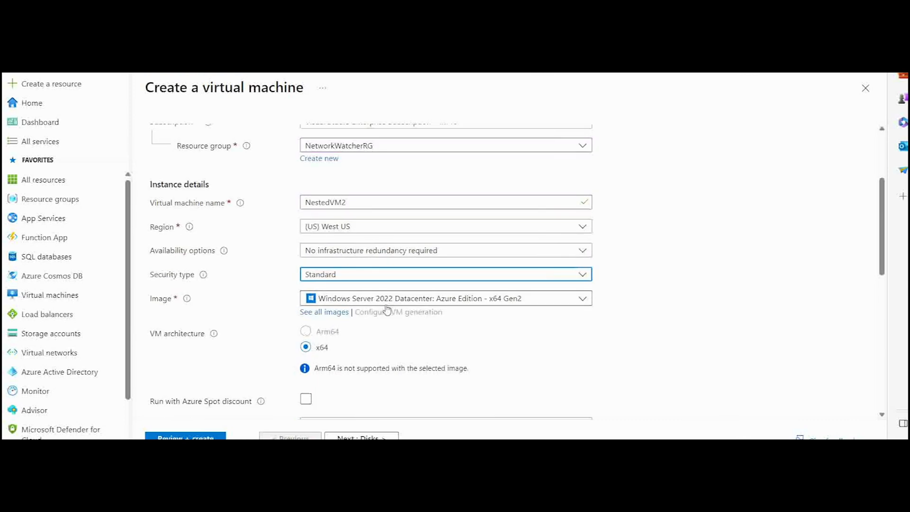
scroll(417, 310, down, 3)
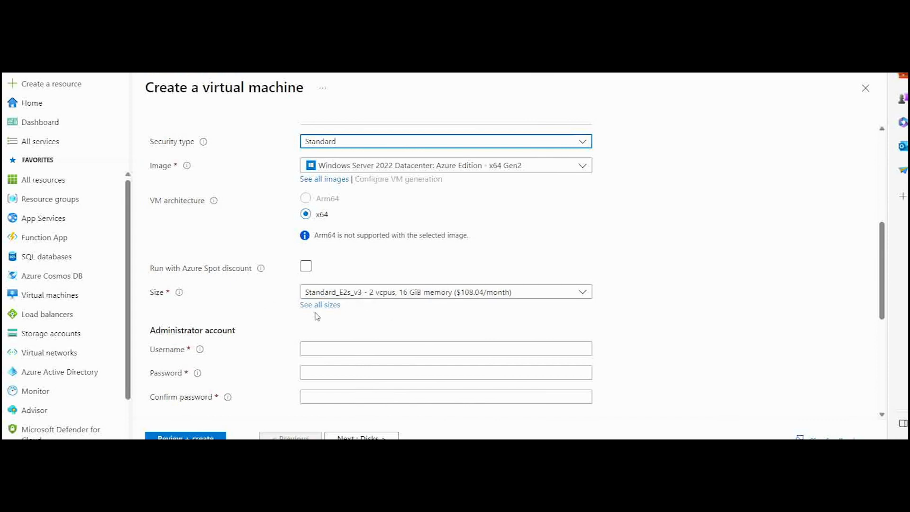
scroll(298, 296, down, 2)
click(322, 258)
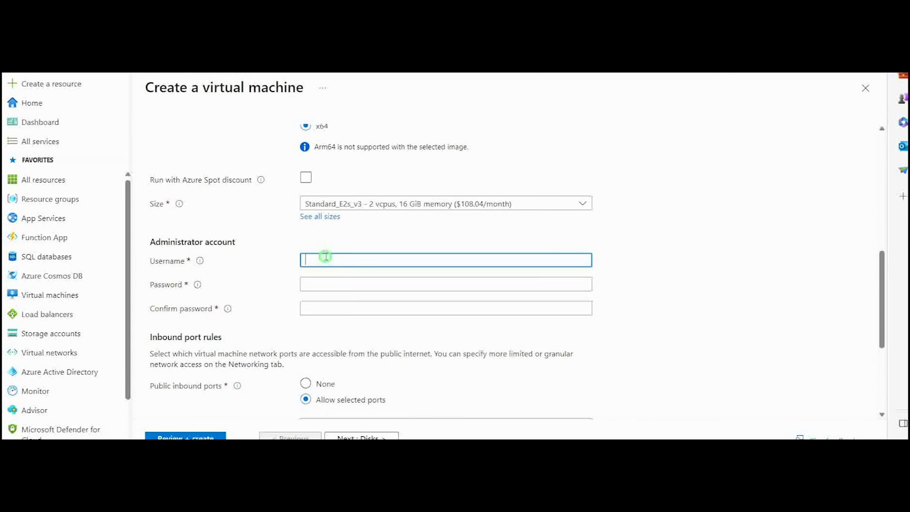
text(Administrator1)
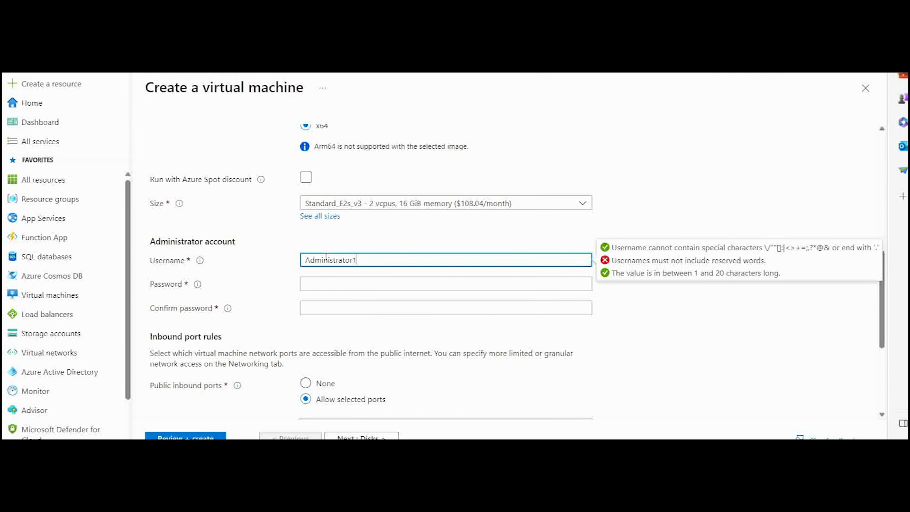
key(Tab)
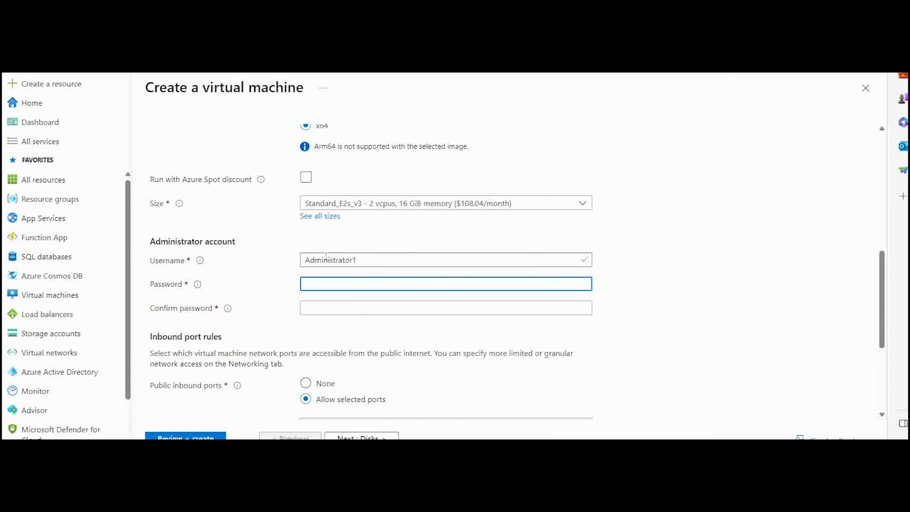
text(Pa)
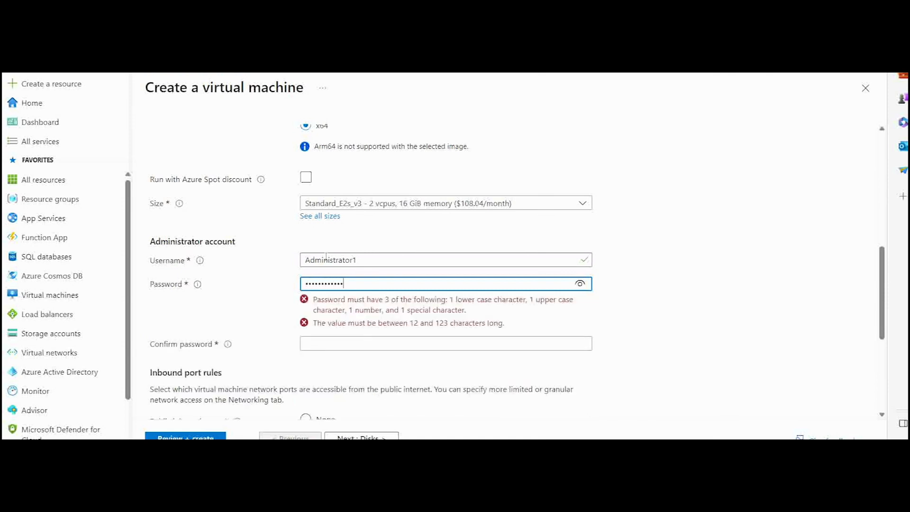
key(Tab)
text(Pa••••)
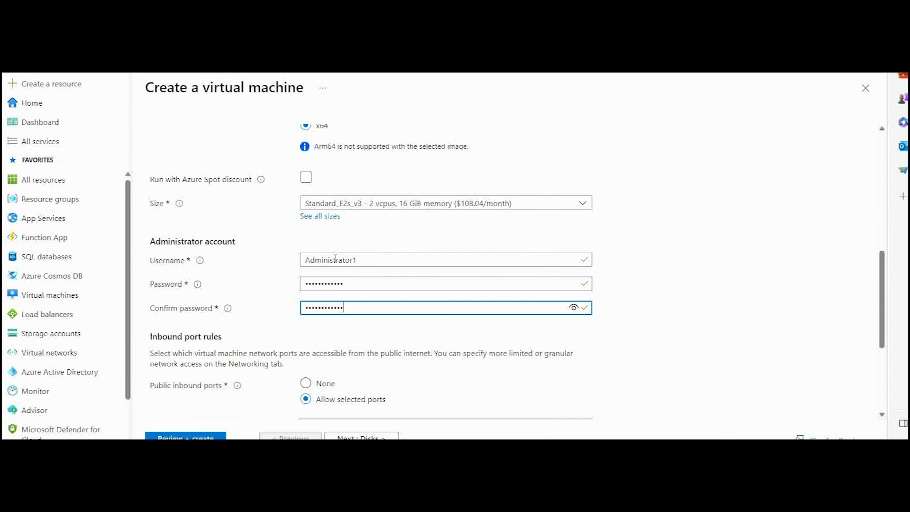
- Proceed past the disk, networking, management and monitoring settings, keeping their defaults, to the Advanced settings of the new virtual machine
scroll(380, 308, down, 4)
click(358, 436)
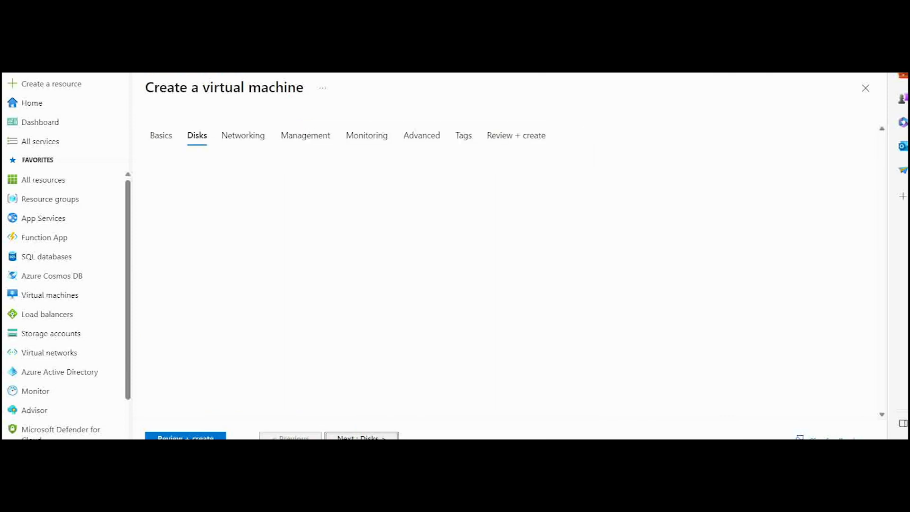
click(359, 436)
click(359, 436)
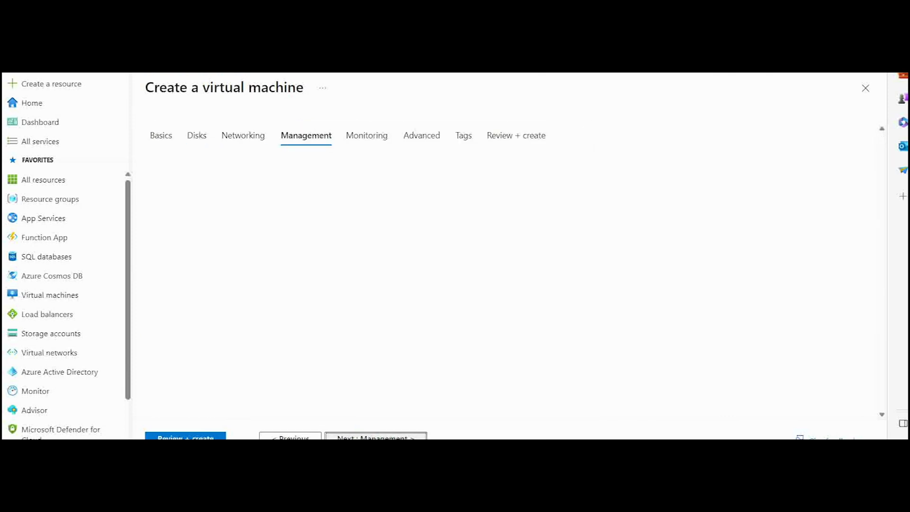
click(385, 436)
click(385, 436)
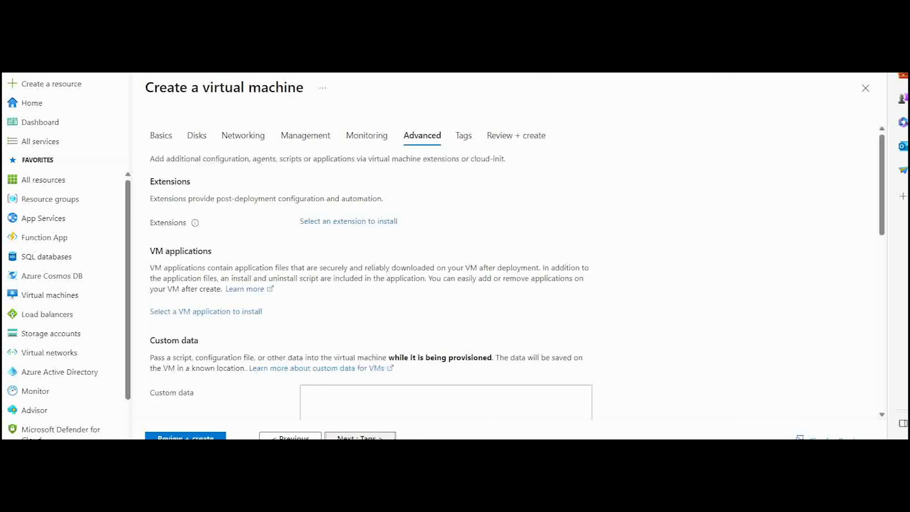